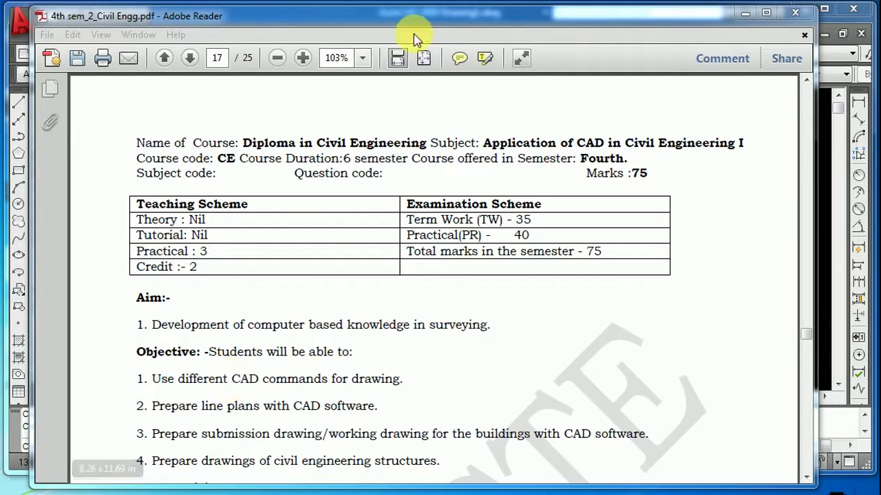
# In the syllabus, select the subject code line and the marks values 75, 35, 40 and credit 2.
pyautogui.click(542, 187)
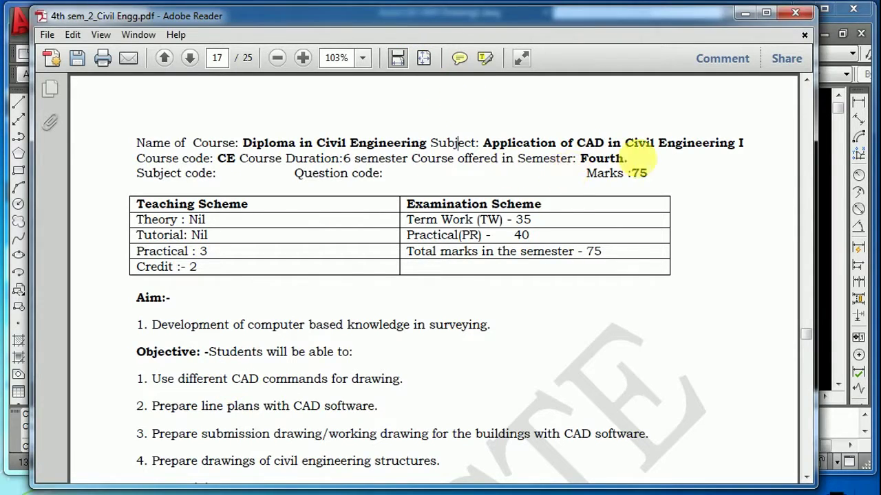
pyautogui.moveTo(640, 158)
pyautogui.mouseDown()
pyautogui.moveTo(584, 175)
pyautogui.moveTo(602, 172)
pyautogui.mouseUp()
pyautogui.click(581, 181)
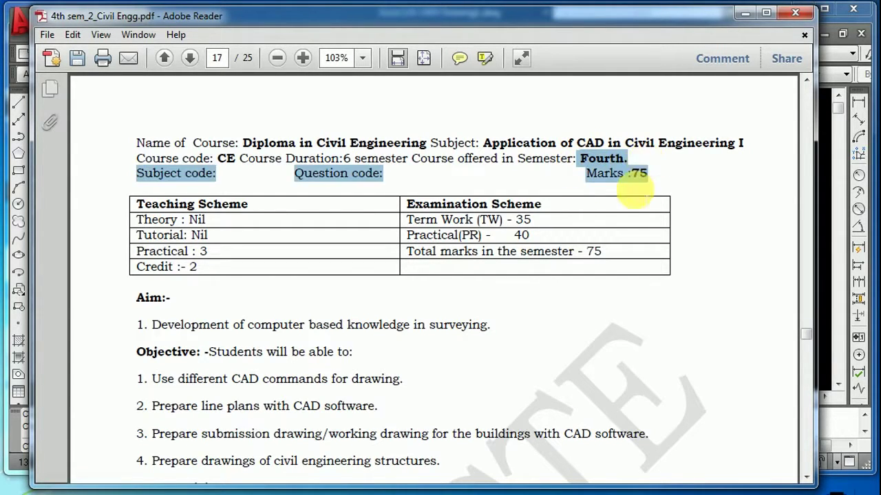
pyautogui.click(629, 176)
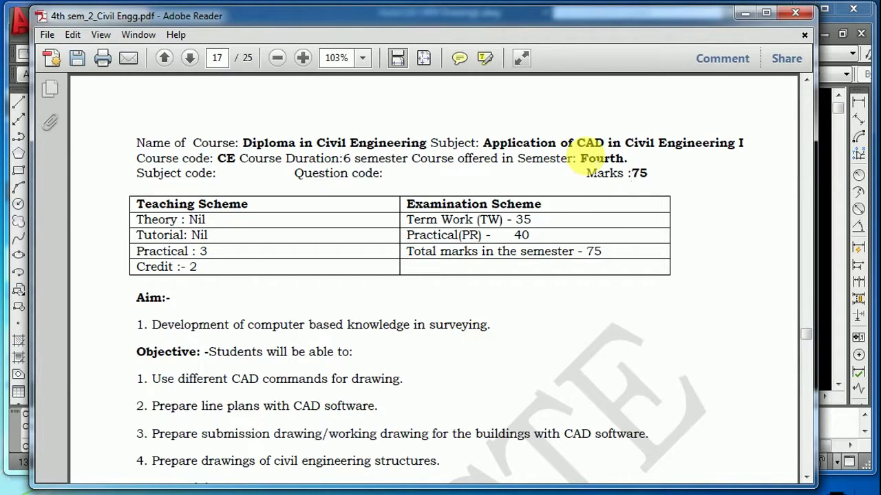
pyautogui.doubleClick(636, 174)
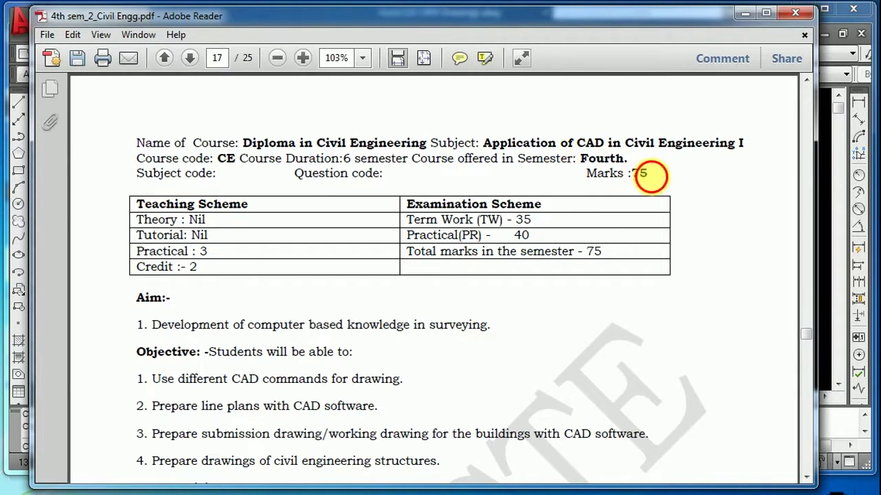
pyautogui.hotkey('ctrl', 'b')
pyautogui.press('Right')
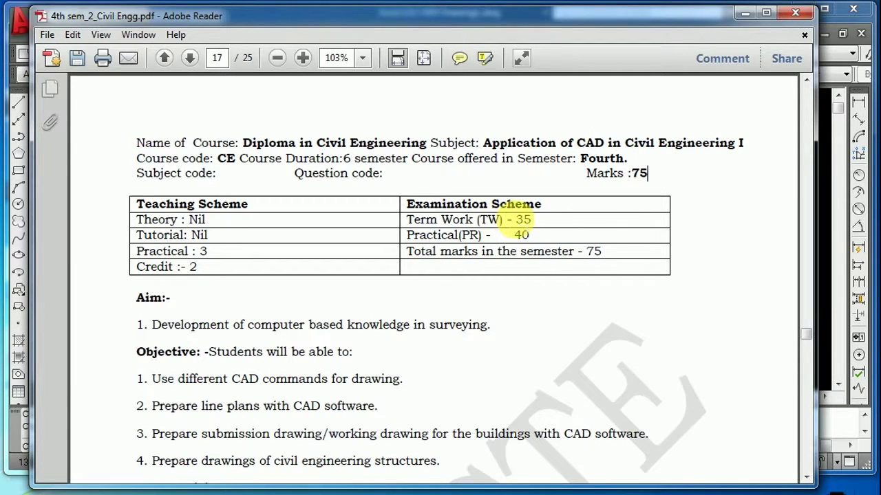
pyautogui.moveTo(515, 220); pyautogui.dragTo(533, 220)
pyautogui.click(525, 251)
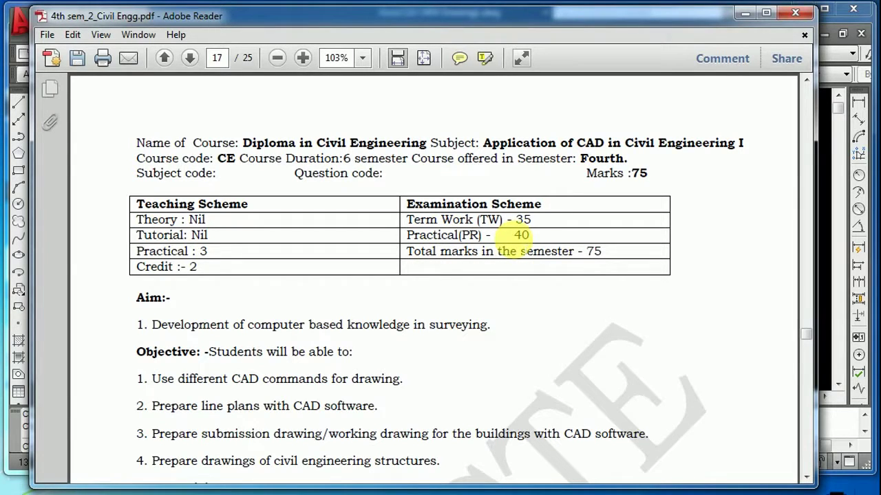
pyautogui.moveTo(514, 234); pyautogui.dragTo(531, 235)
pyautogui.click(529, 235)
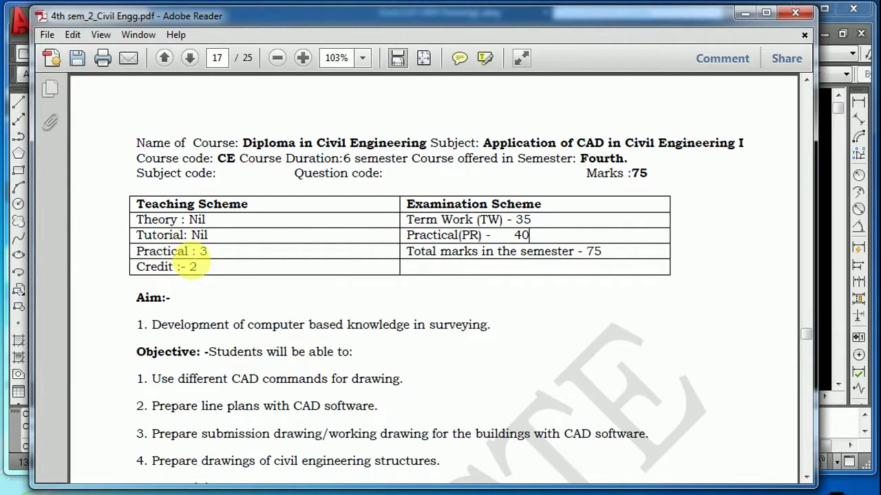
pyautogui.moveTo(186, 267); pyautogui.dragTo(204, 272)
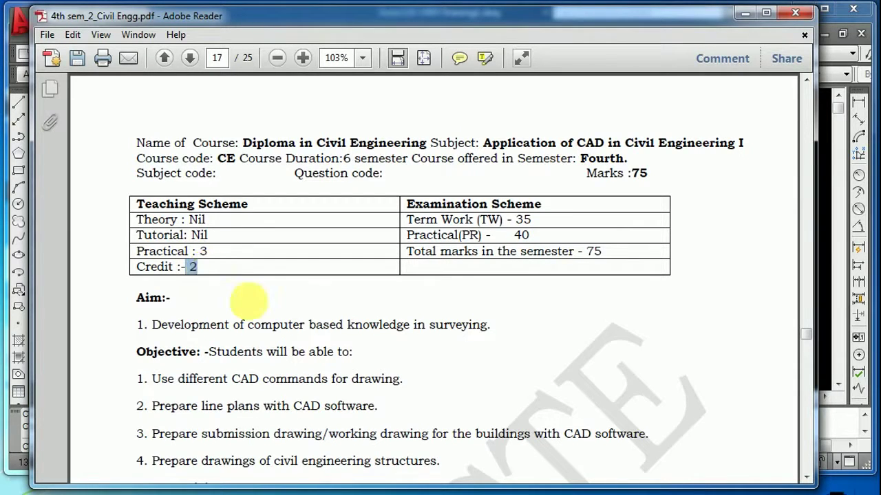
# Scroll to the unit topic table and select the topics of units 1 to 7, then all 13 rows.
pyautogui.scroll(-1, 251, 303)
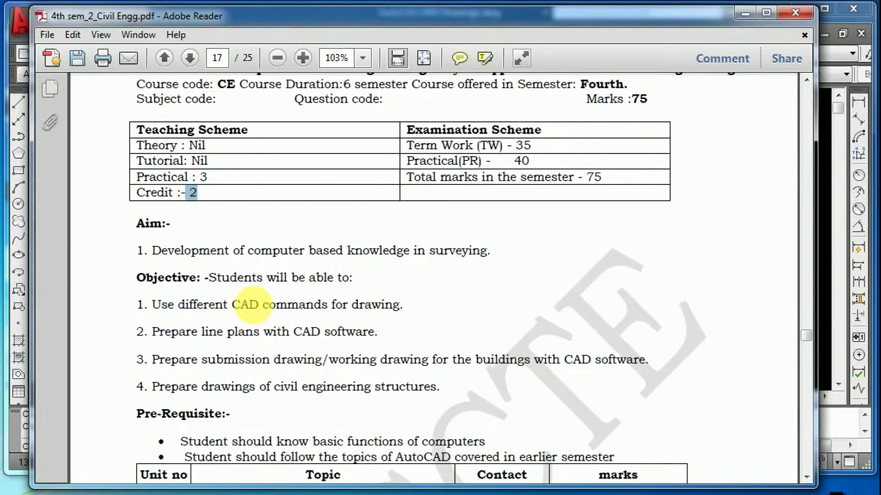
pyautogui.scroll(-3, 247, 302)
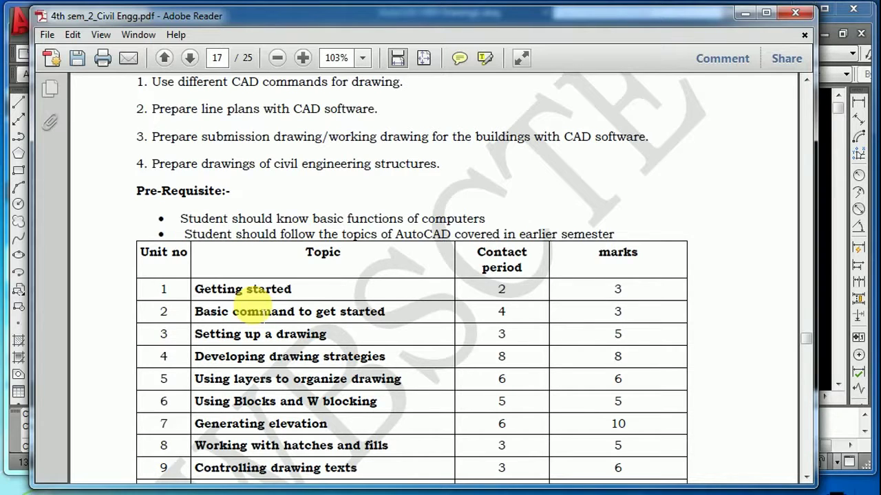
pyautogui.scroll(-3, 251, 310)
pyautogui.scroll(-1, 234, 347)
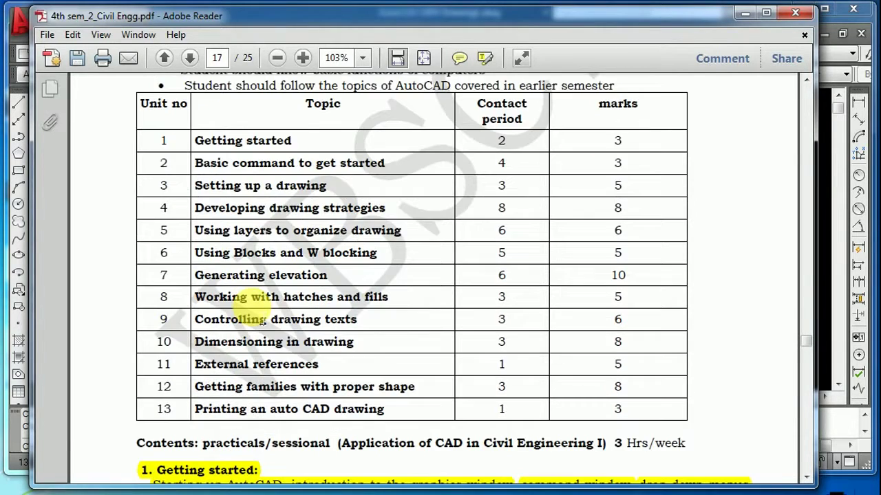
pyautogui.scroll(1, 196, 172)
pyautogui.moveTo(164, 178)
pyautogui.mouseDown()
pyautogui.moveTo(184, 311)
pyautogui.moveTo(163, 176)
pyautogui.moveTo(191, 445)
pyautogui.mouseUp()
pyautogui.click(161, 184)
pyautogui.click(193, 424)
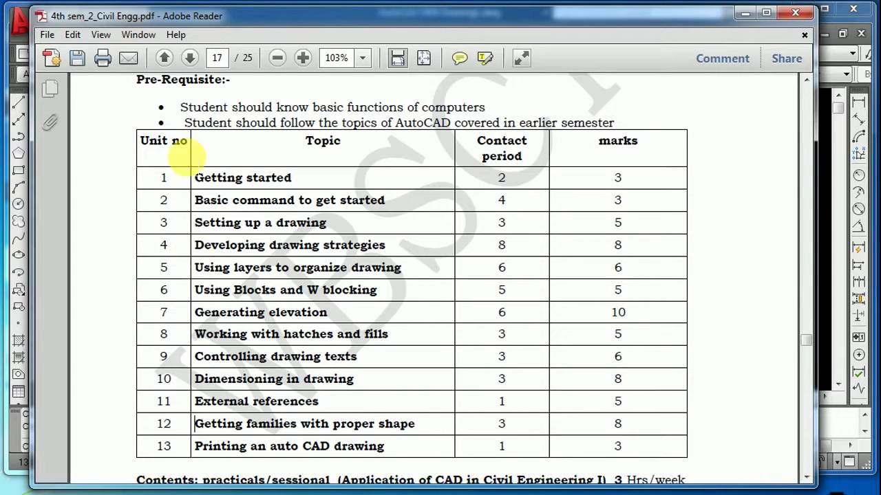
# Select the unit 1 topic 'Getting started' and check its highlighted entry in the contents.
pyautogui.click(296, 179)
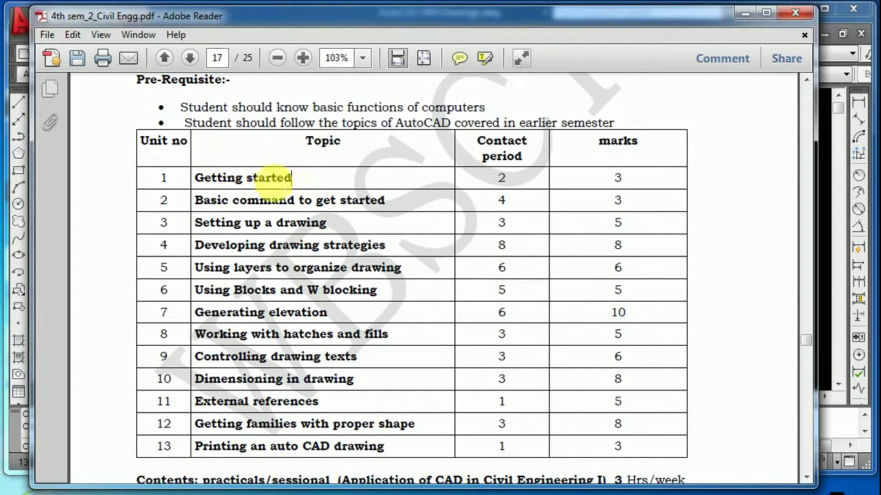
pyautogui.moveTo(288, 177); pyautogui.dragTo(196, 177)
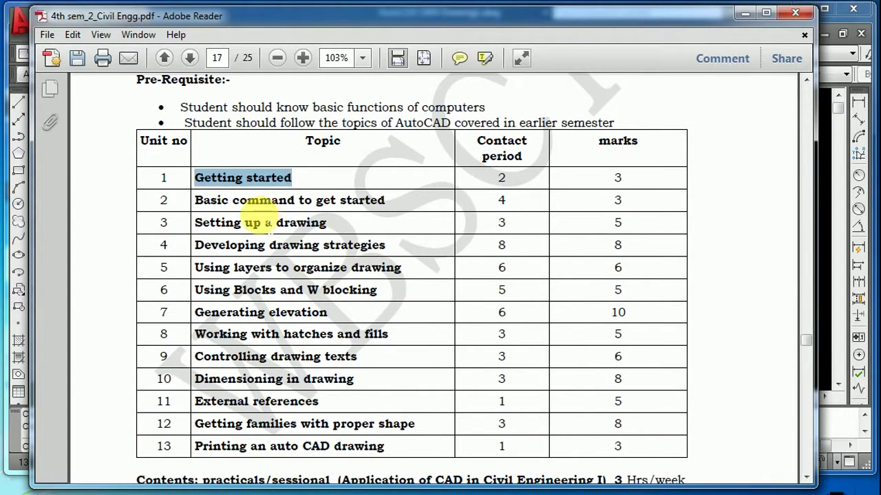
pyautogui.scroll(-3, 255, 222)
pyautogui.scroll(-2, 256, 218)
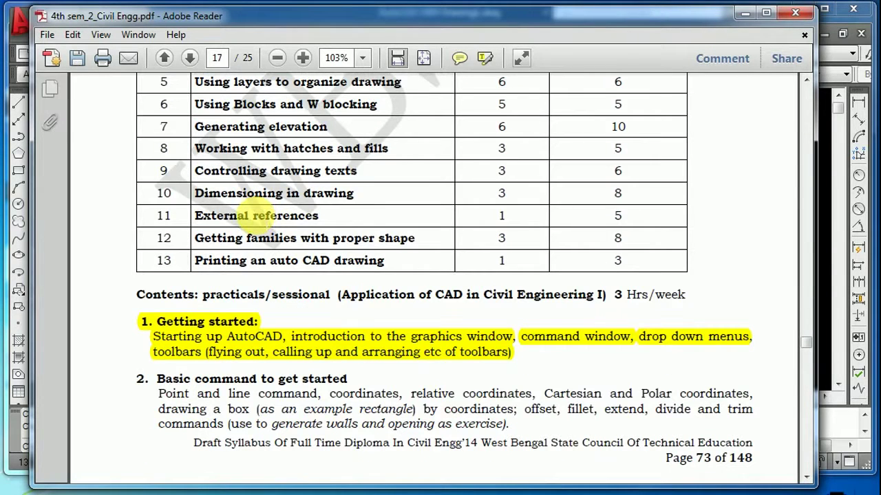
pyautogui.scroll(-1, 252, 215)
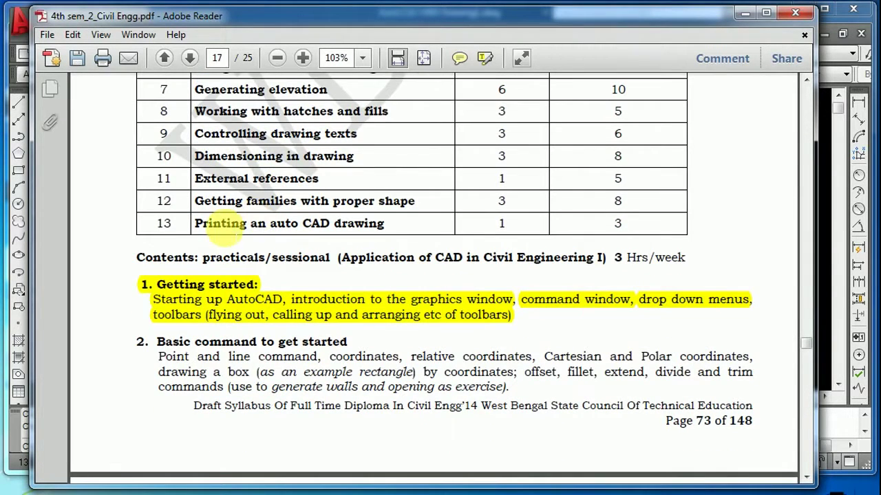
pyautogui.click(137, 280)
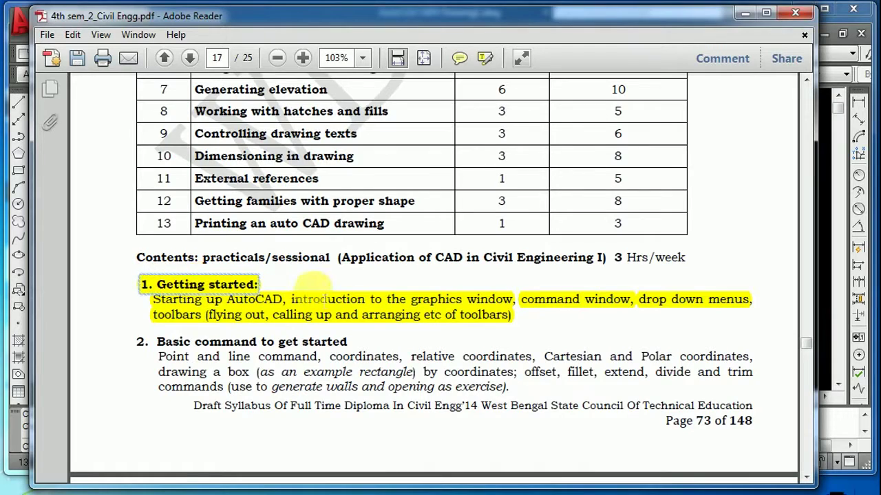
pyautogui.click(544, 329)
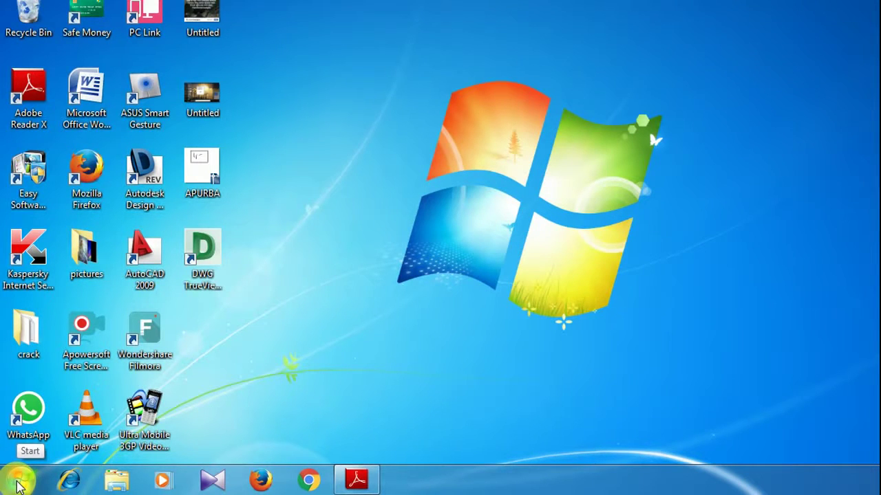
# Launch AutoCAD 2009 from Start > All Programs > Autodesk > AutoCAD 2009.
pyautogui.click(19, 485)
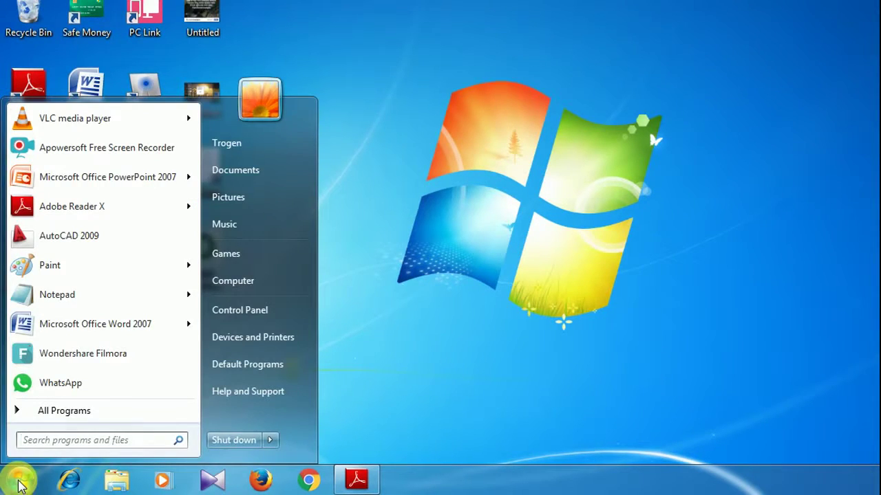
pyautogui.click(54, 413)
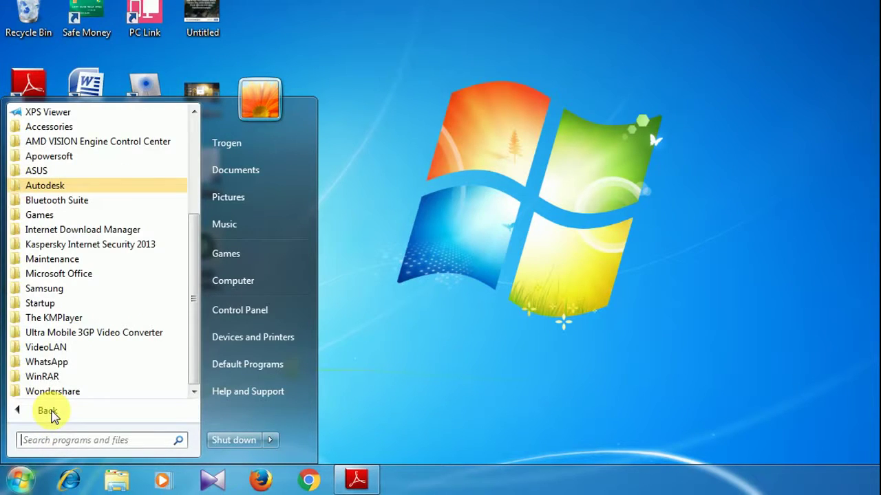
pyautogui.click(84, 189)
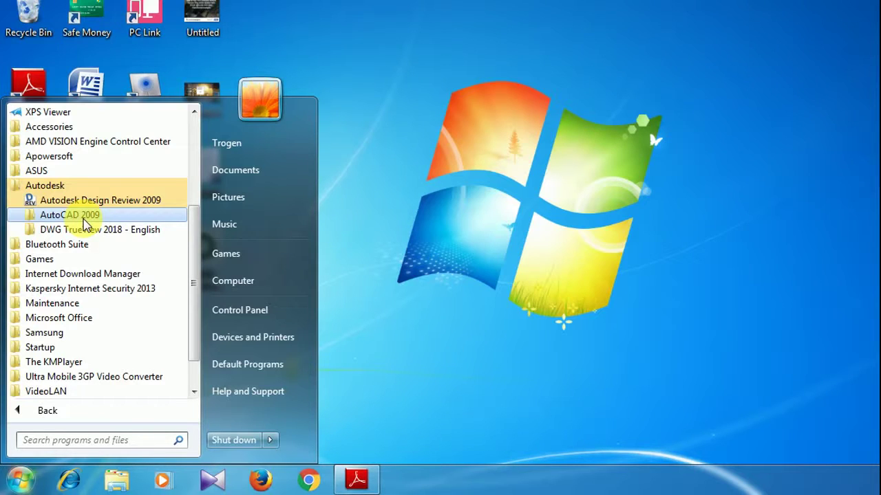
pyautogui.click(84, 221)
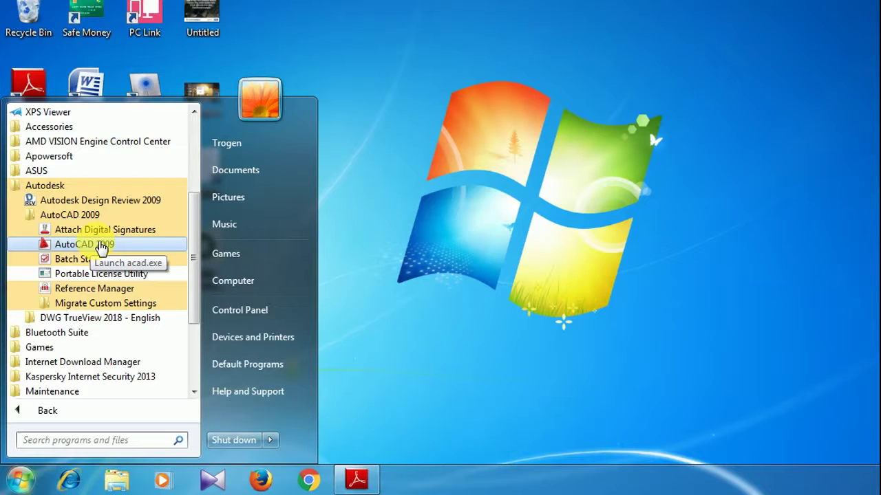
pyautogui.click(102, 247)
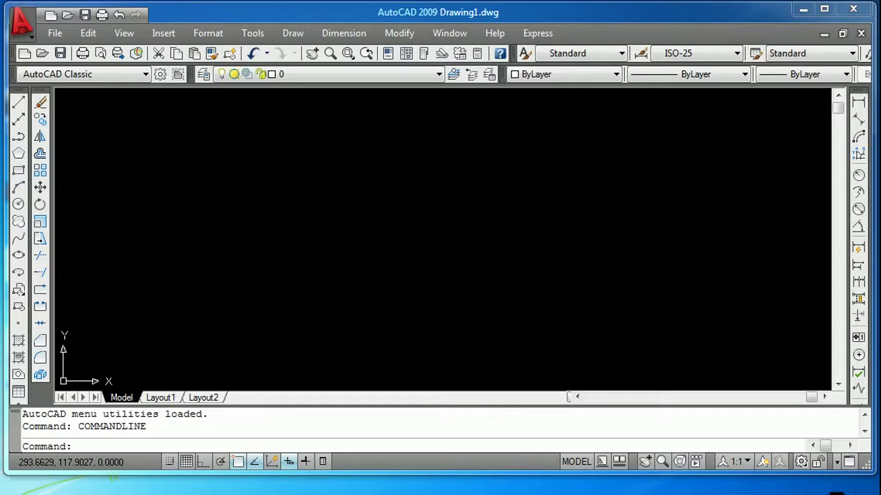
# Drag an empty selection window across the blank Drawing1 canvas.
pyautogui.click(329, 232)
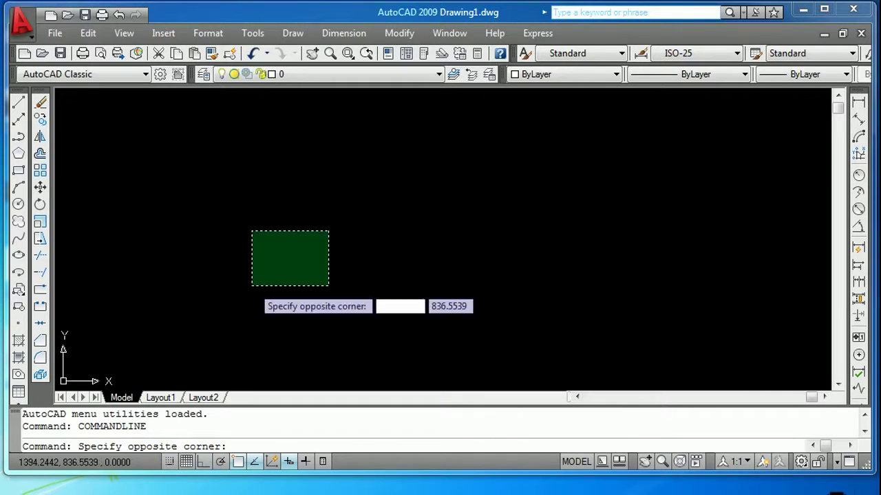
pyautogui.click(251, 285)
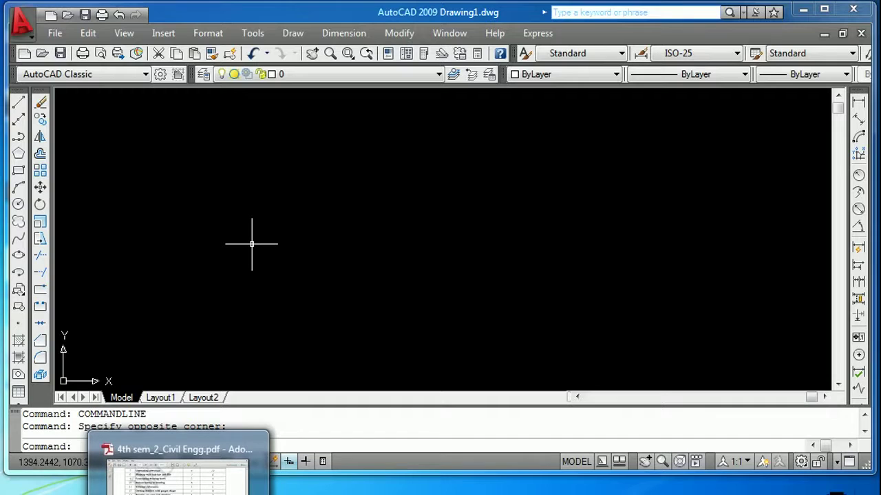
# Reopen the syllabus, select and deselect the 'Getting started' highlight, then minimize Adobe Reader.
pyautogui.click(179, 471)
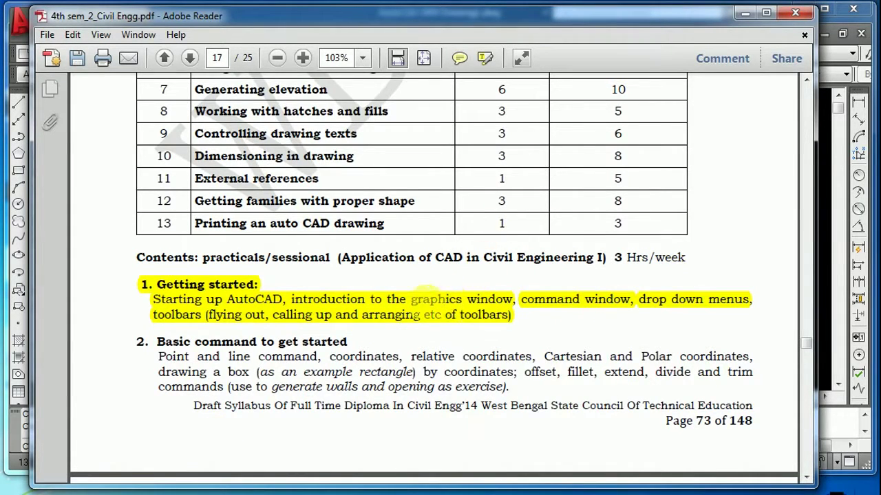
pyautogui.click(448, 302)
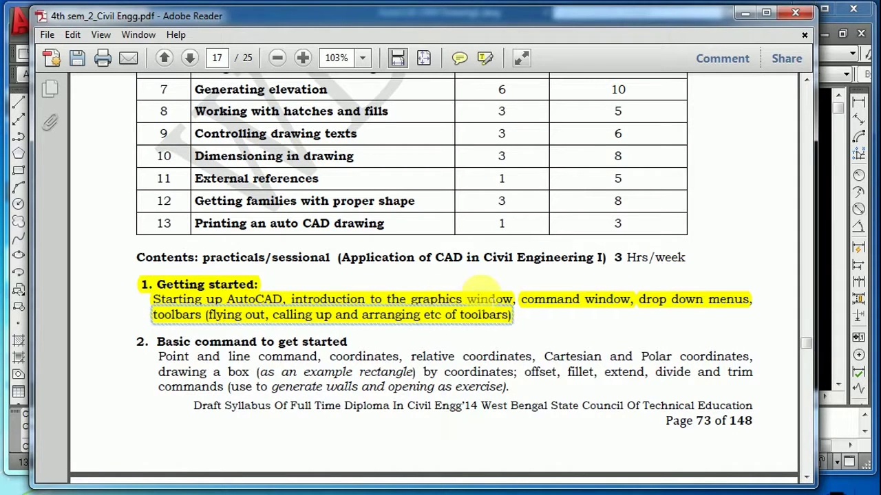
pyautogui.click(541, 303)
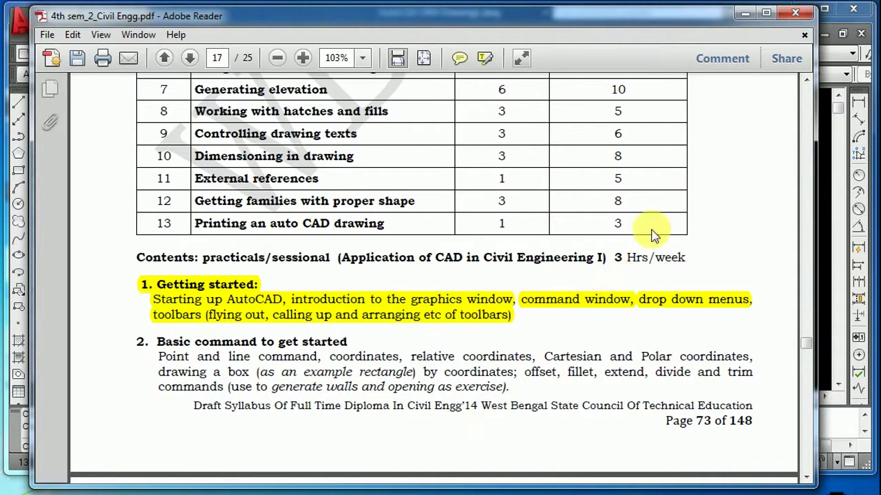
pyautogui.click(745, 12)
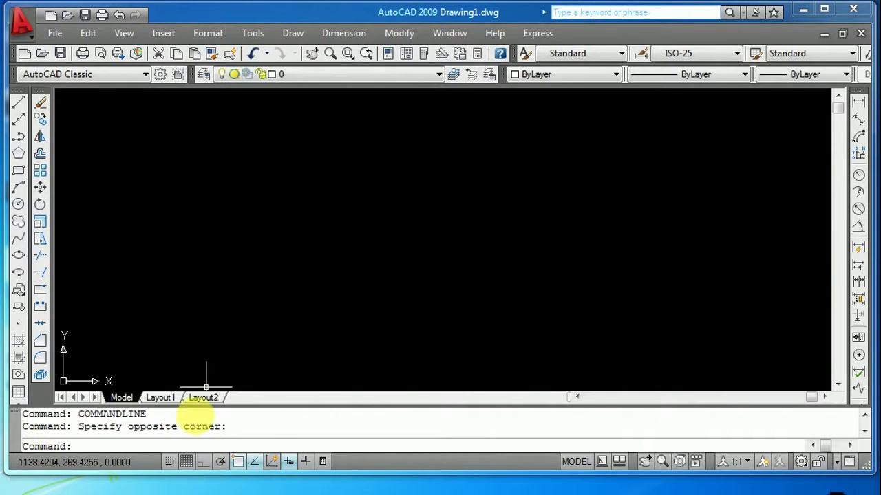
# Start the Line command with L from the command line, then switch to the syllabus PDF.
pyautogui.moveTo(78, 414); pyautogui.dragTo(216, 426)
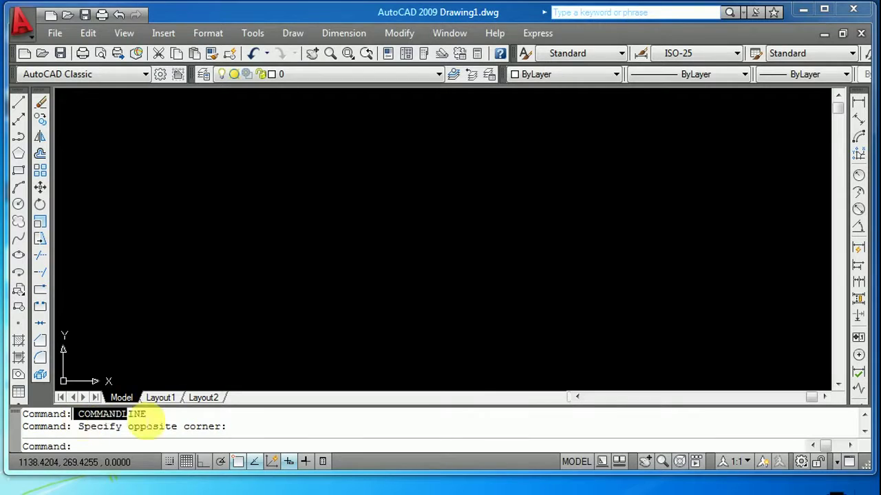
pyautogui.click(215, 426)
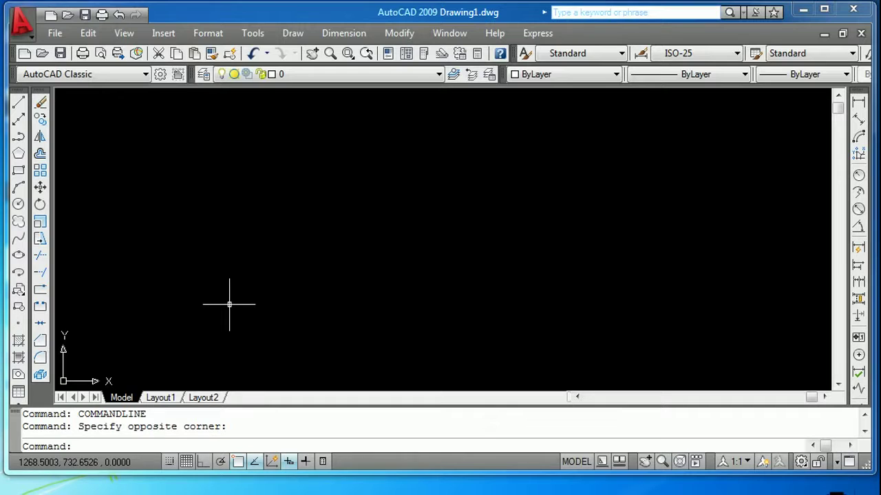
pyautogui.write('l')
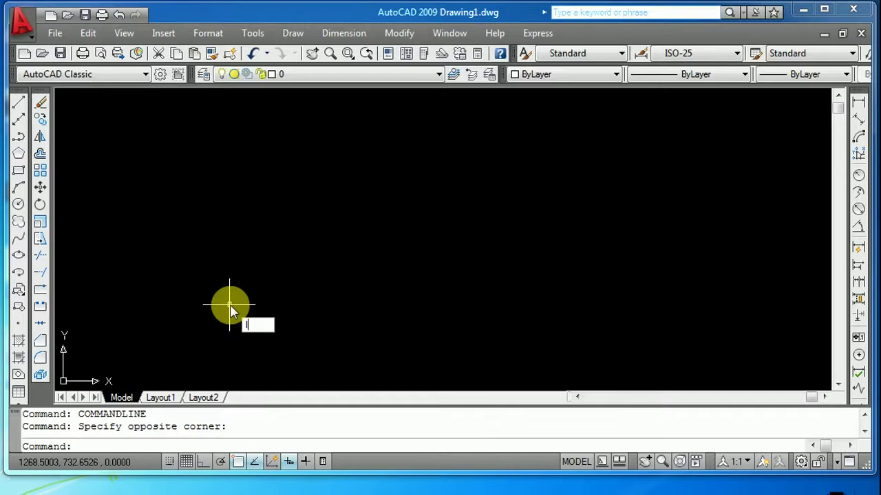
pyautogui.press('Return')
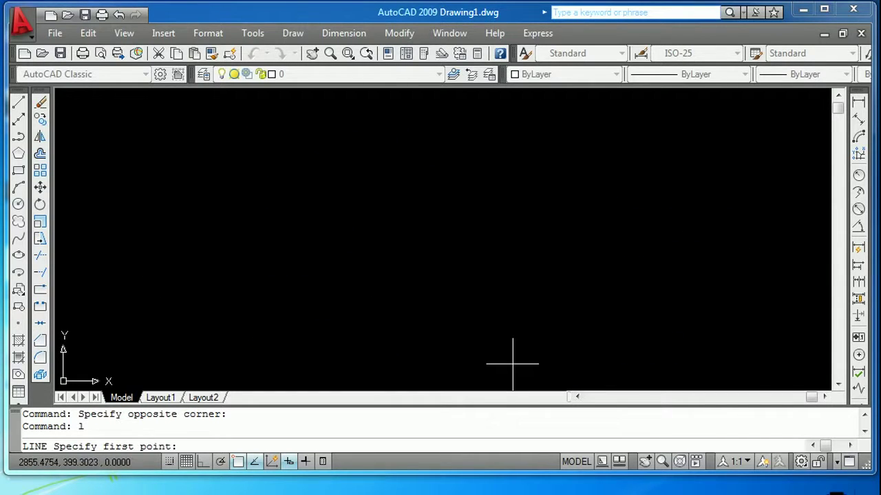
pyautogui.hotkey('alt', 'Tab')
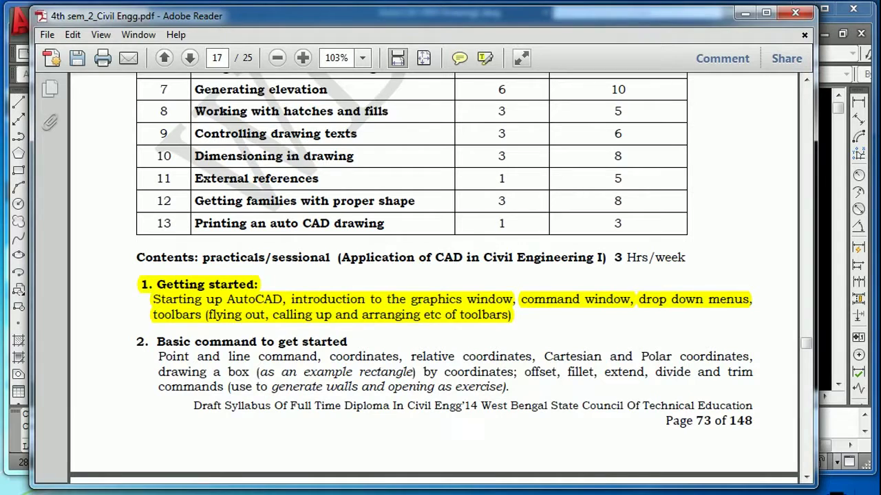
# Return to AutoCAD's Drawing1, where Line still awaits a first point.
pyautogui.hotkey('alt', 'Tab')
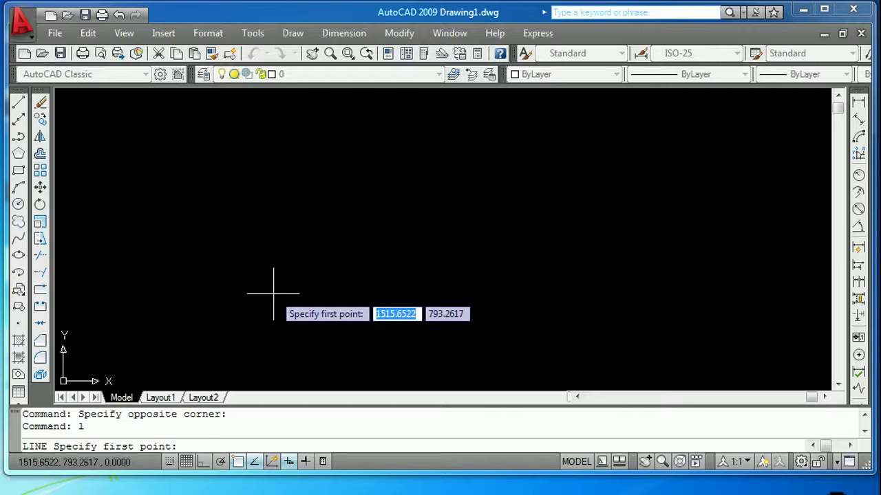
# Cancel the Line command with Esc, then briefly view the syllabus and minimize it.
pyautogui.press('Escape')
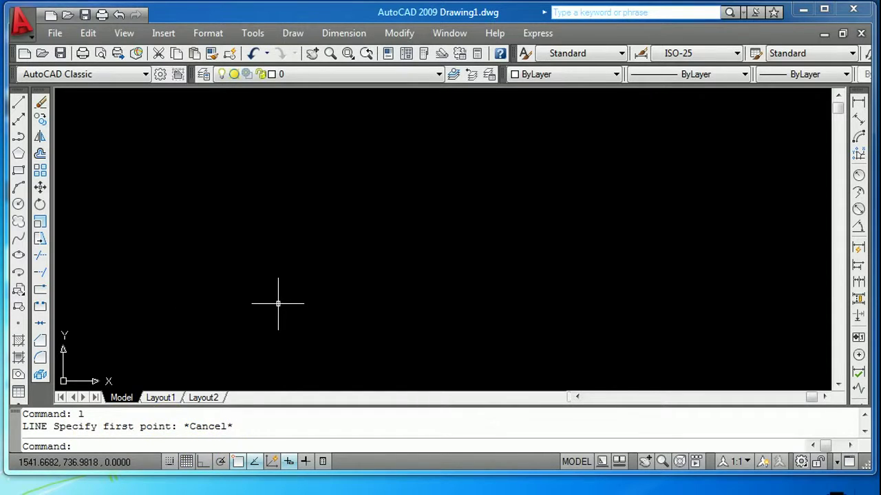
pyautogui.click(204, 490)
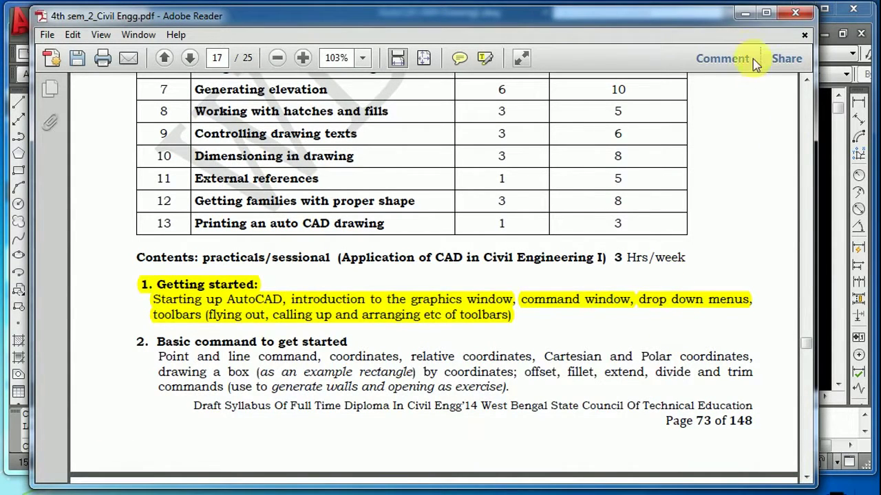
pyautogui.click(744, 17)
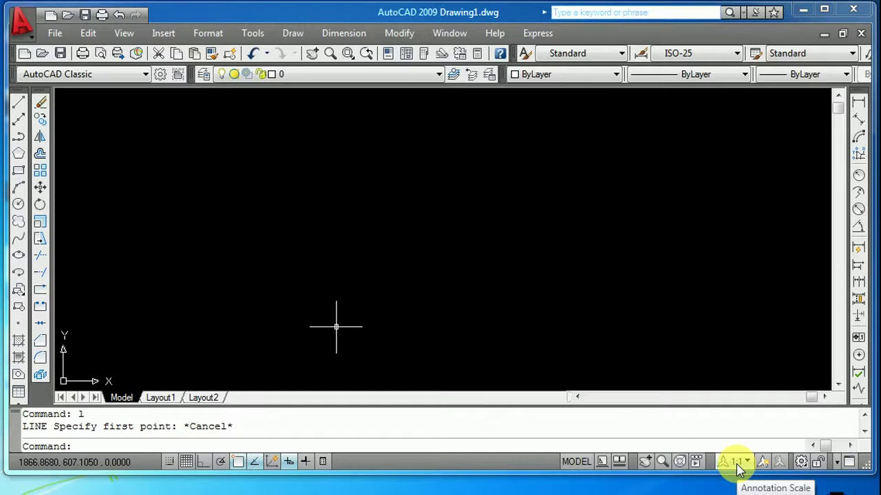
# Show the Workspace Switching list twice and dismiss it, keeping AutoCAD Classic.
pyautogui.click(801, 462)
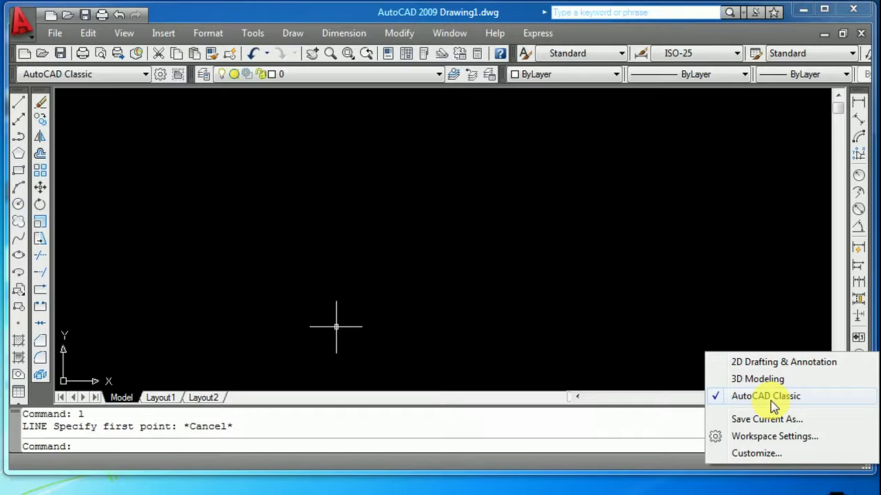
pyautogui.click(611, 318)
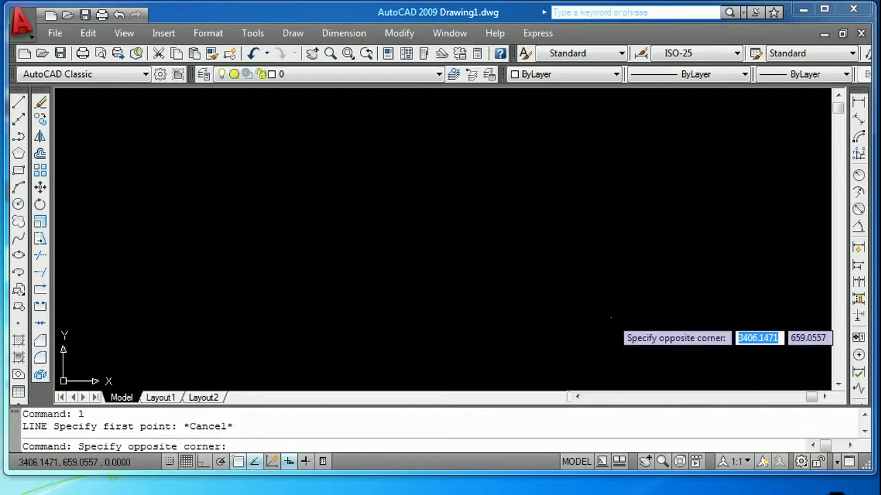
pyautogui.click(536, 220)
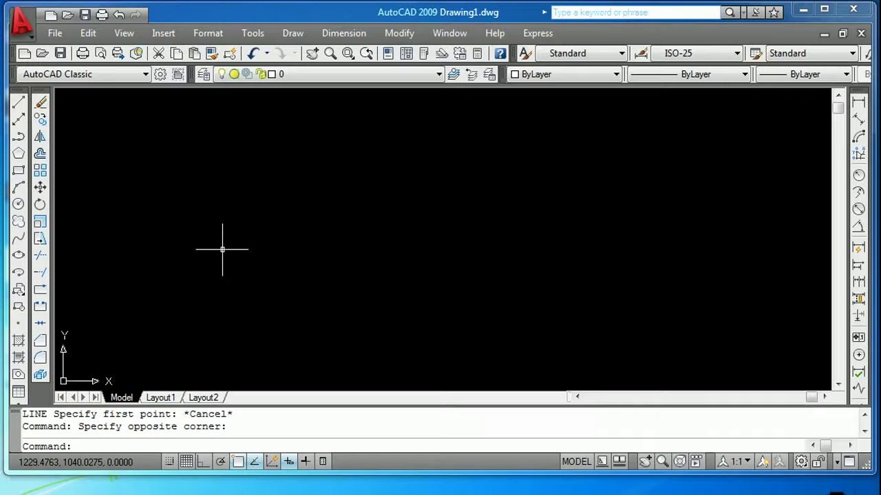
pyautogui.click(802, 461)
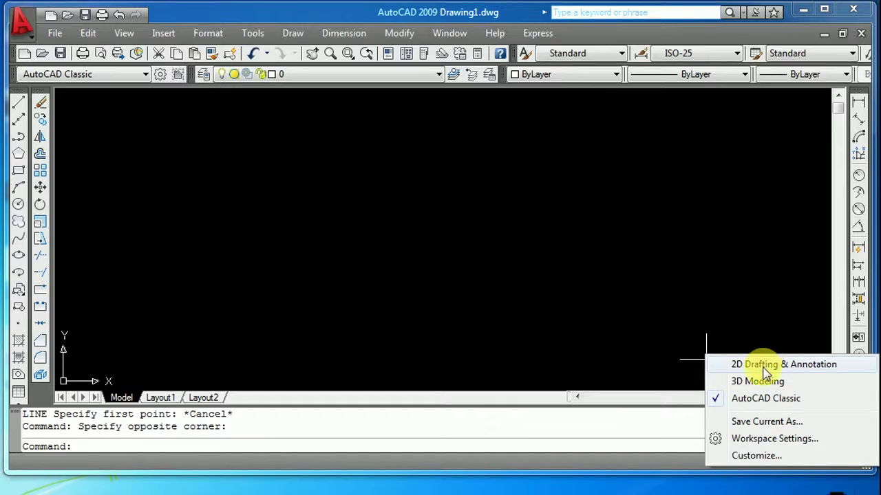
pyautogui.click(568, 291)
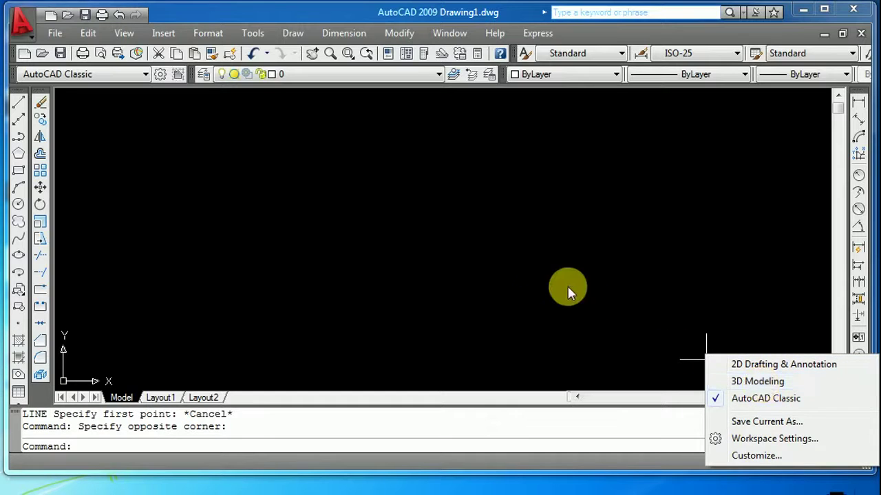
pyautogui.click(397, 215)
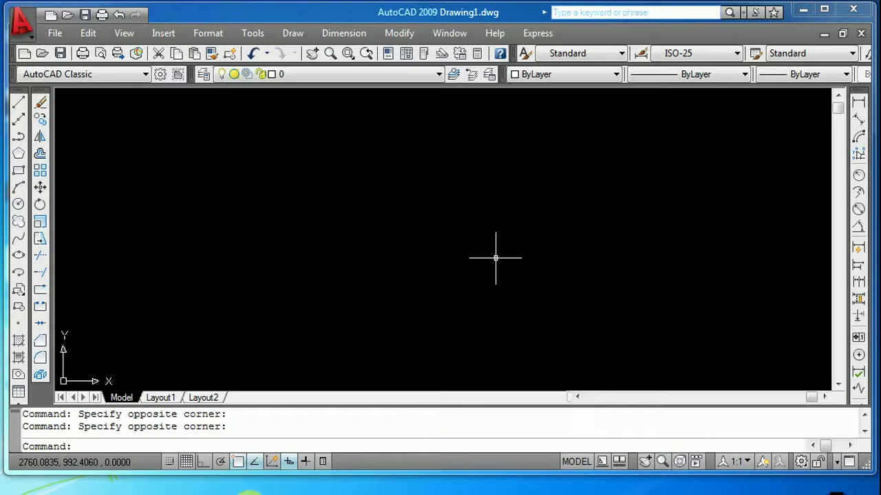
# Select the toolbars-line highlight in the syllabus, minimize Reader, and click into the drawing.
pyautogui.hotkey('alt', 'Tab')
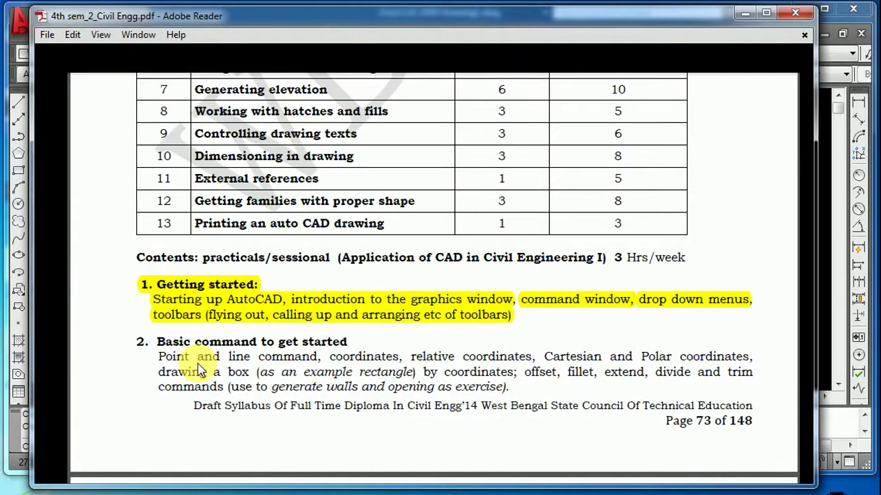
pyautogui.click(487, 318)
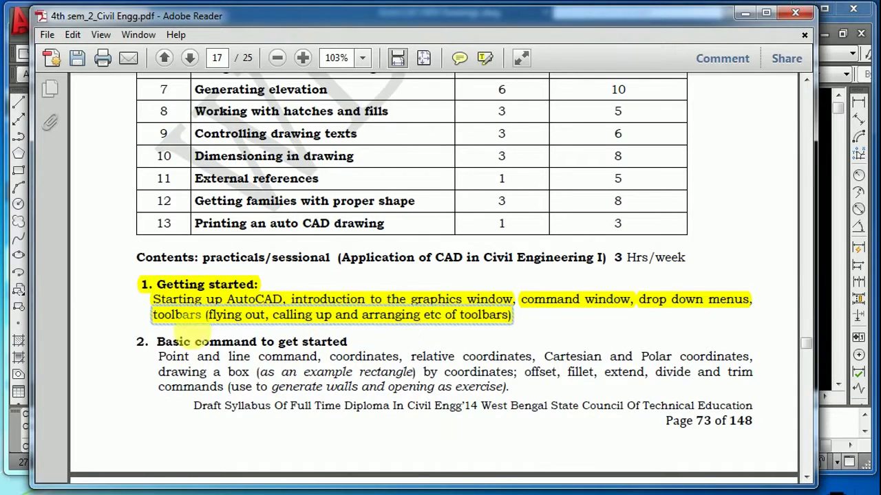
pyautogui.click(750, 17)
pyautogui.click(383, 187)
# Browse the Insert and View menus, close them on the canvas, and bring up the syllabus PDF.
pyautogui.click(403, 194)
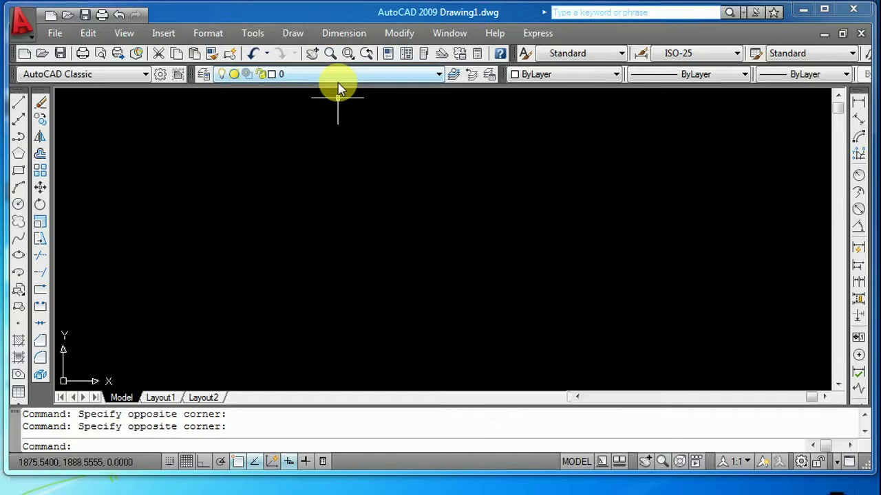
pyautogui.click(170, 36)
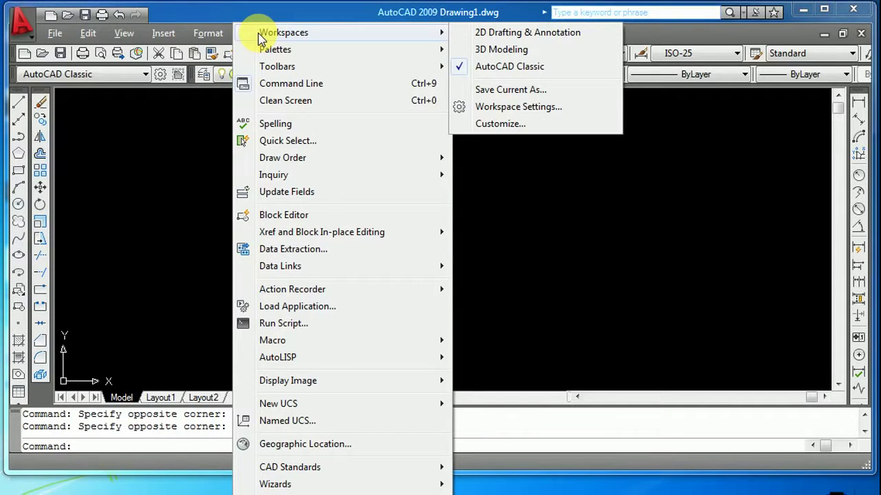
pyautogui.moveTo(124, 33)
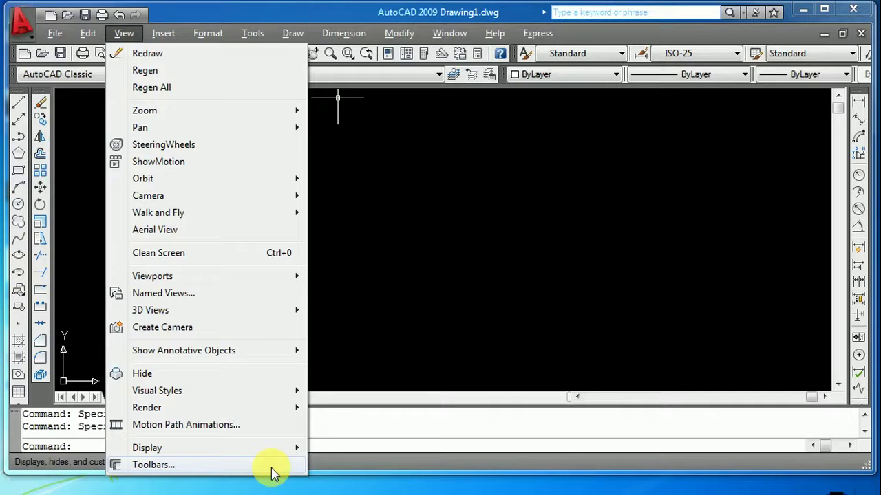
pyautogui.click(406, 260)
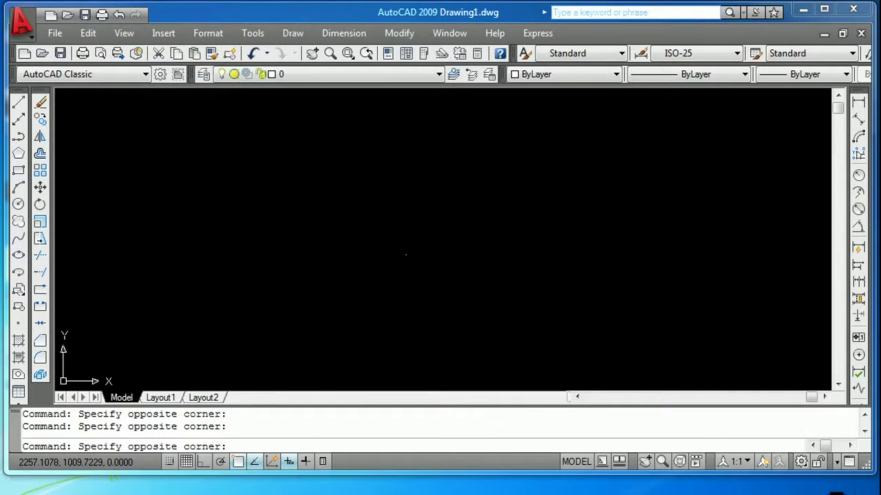
pyautogui.click(309, 232)
pyautogui.click(196, 488)
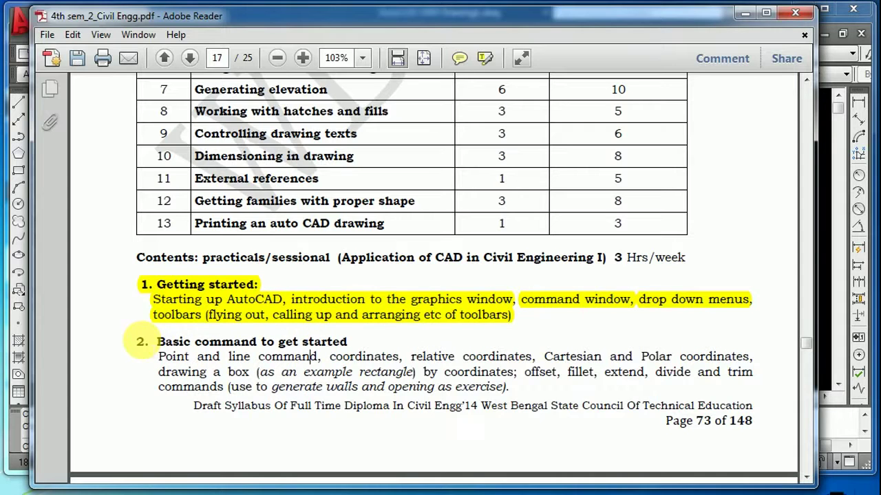
# Highlight the syllabus heading '2. Basic command to get started' and scroll on to '3. Setting up a drawing'.
pyautogui.scroll(-1, 167, 343)
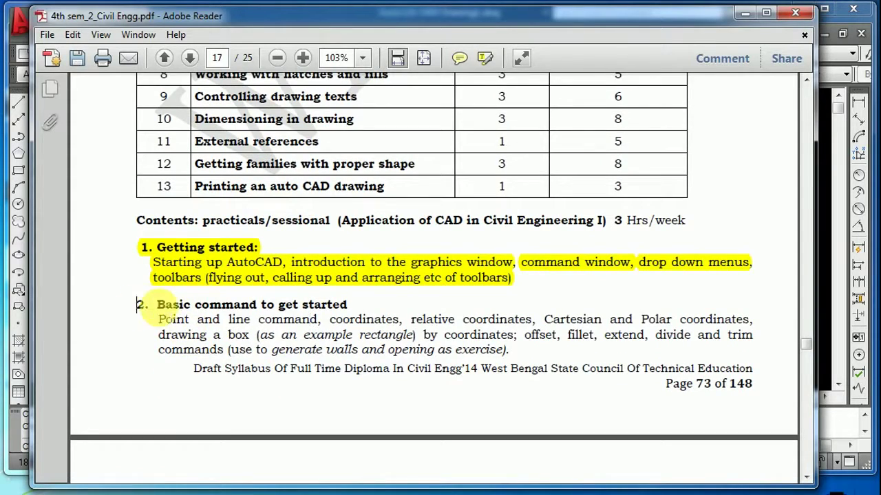
pyautogui.moveTo(138, 304); pyautogui.dragTo(344, 304)
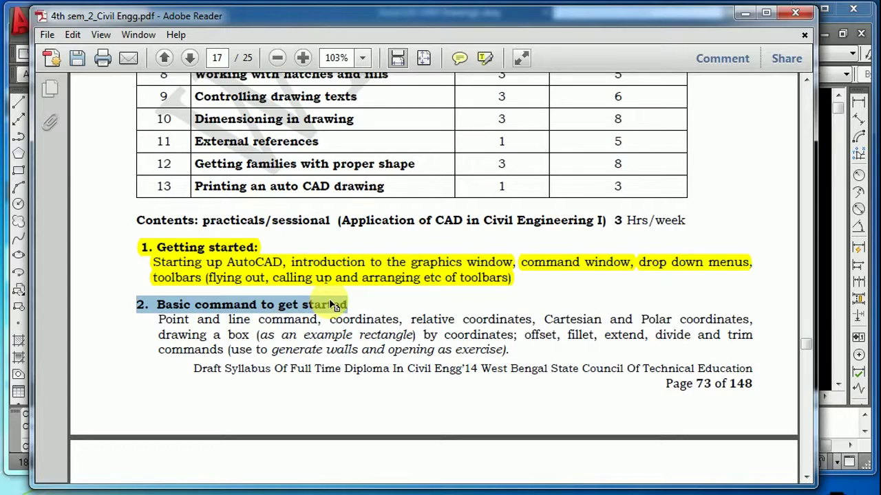
pyautogui.scroll(-2, 358, 320)
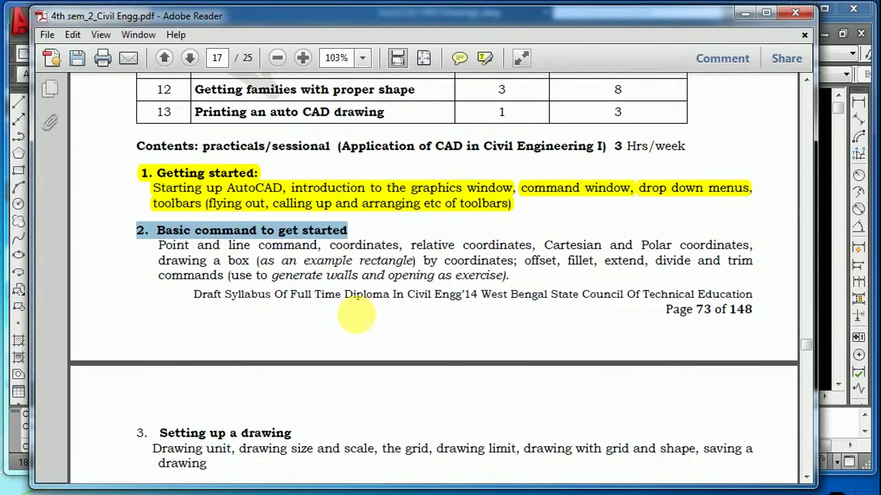